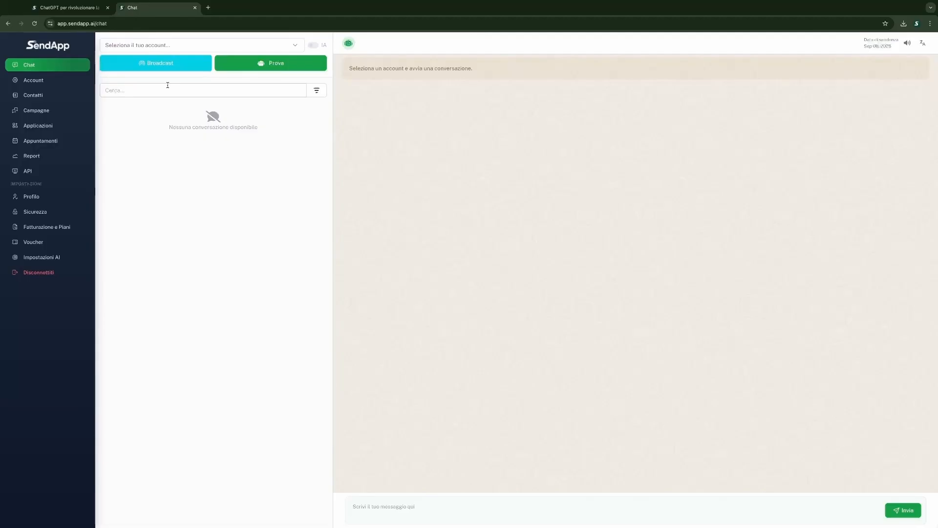
- Start a new account named Test2
click(54, 86)
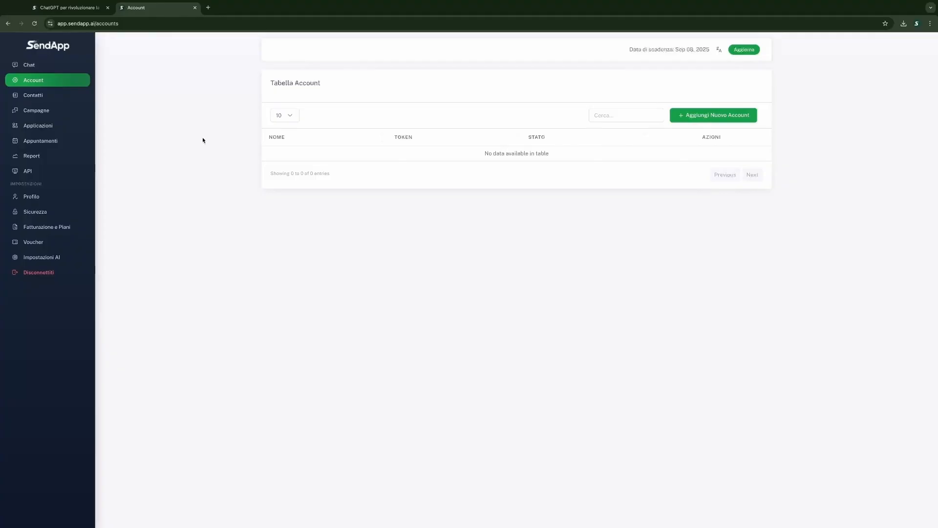
click(715, 120)
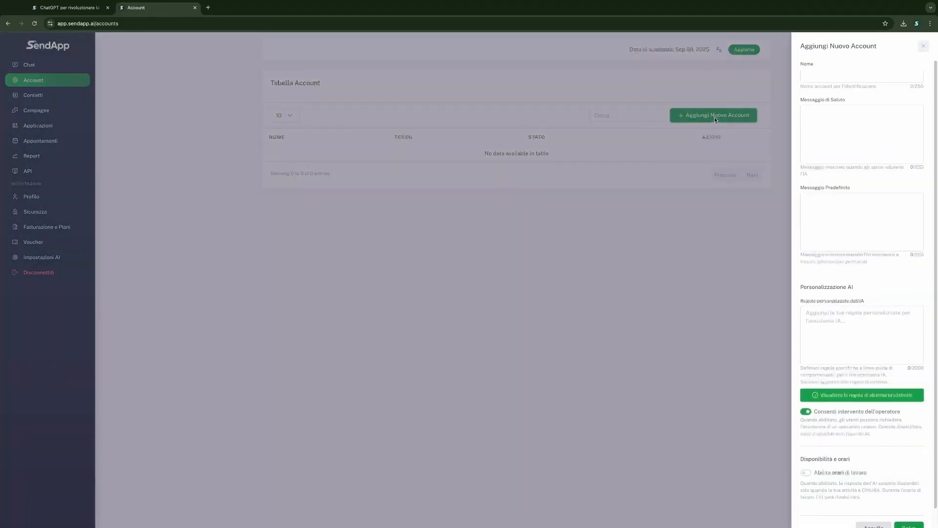
click(830, 77)
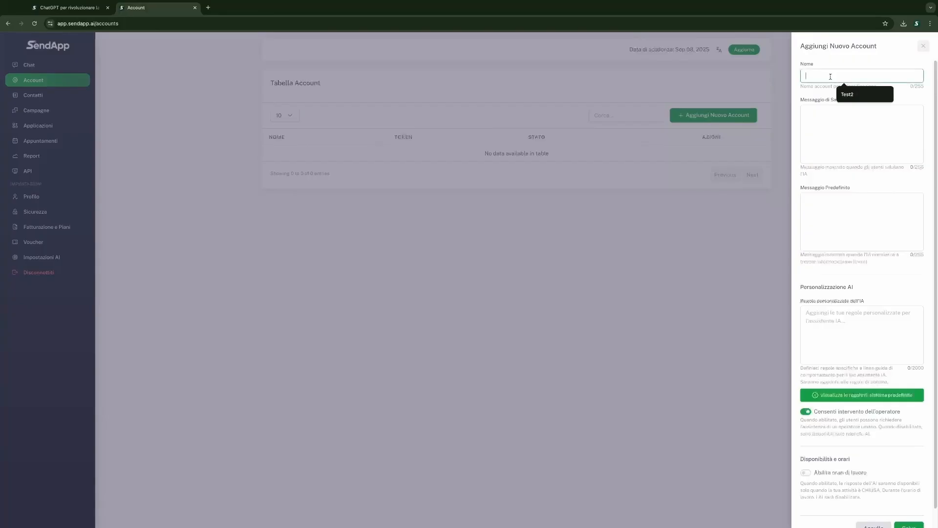
text(Test2)
- Enter the greeting "Salve, sono l'assistente virtuale" and the default message "Se desidera posso passarle un agente umano." for the new account
click(856, 110)
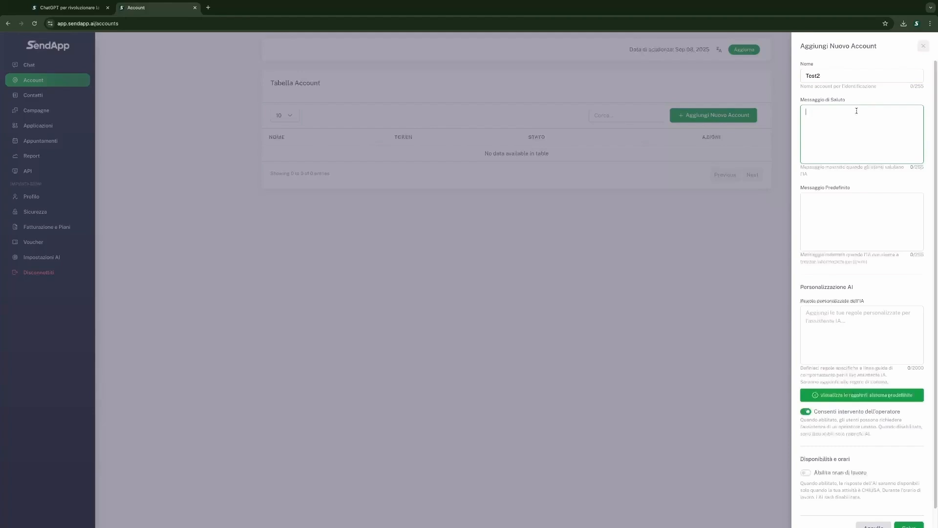
text(Salve, sono l'assistente viru)
text(uale)
click(883, 217)
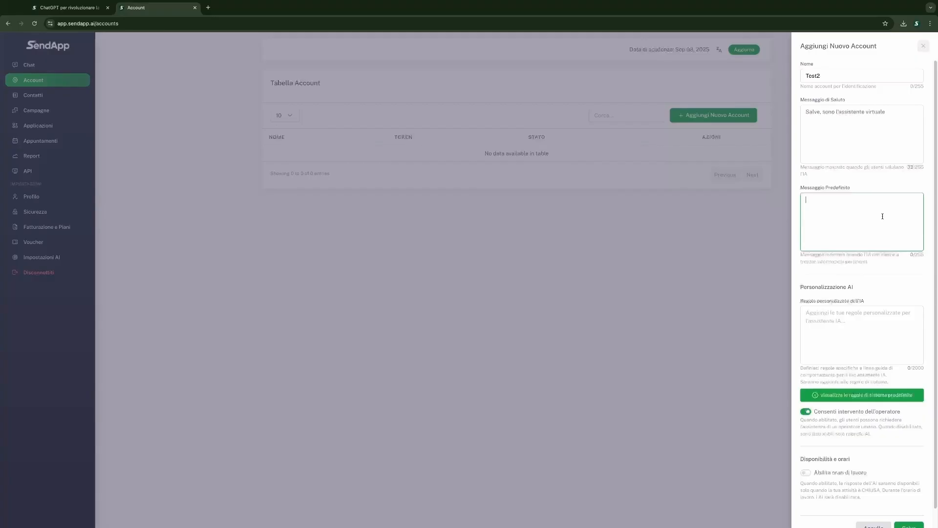
text(Se desidera posso passarle un agente umano.)
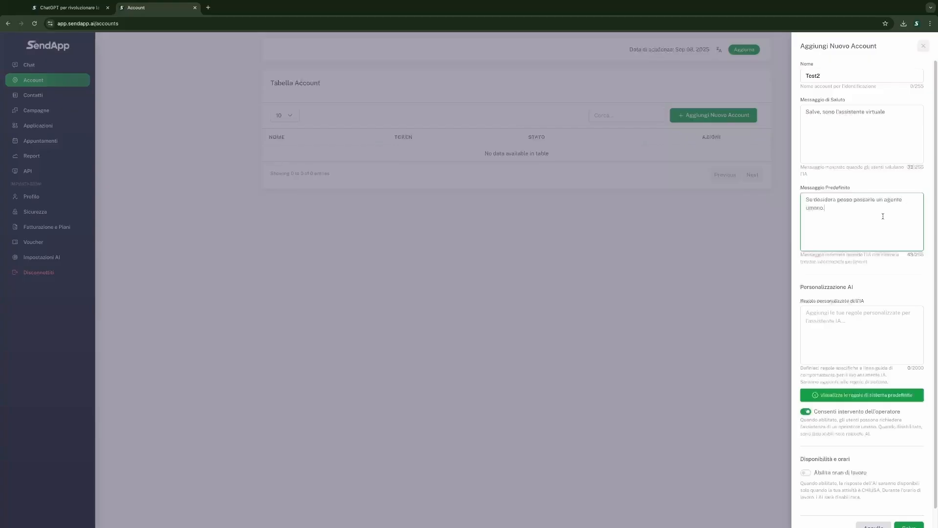
- Add AI rules "usare un tono formale, rispondere in maniera esaustiva ma non prolissa, essere accoglienti." and save the account
click(880, 342)
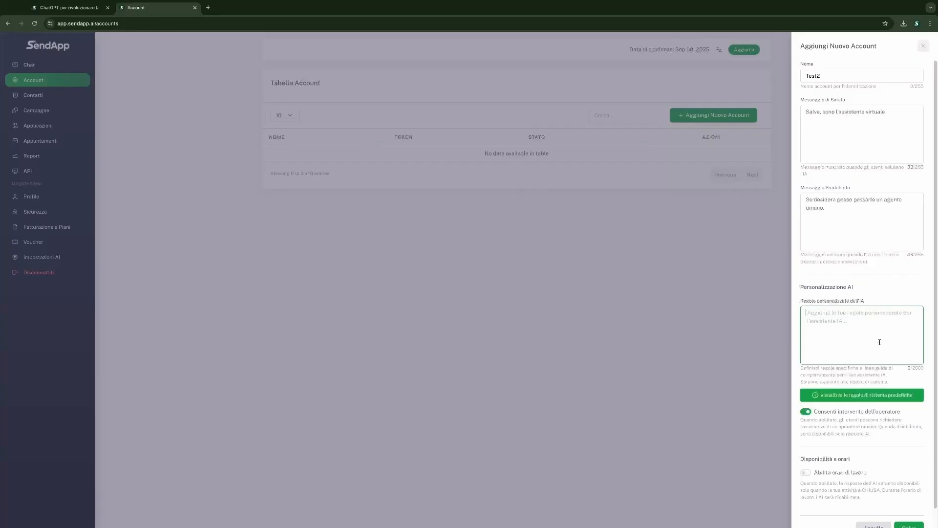
text(usar)
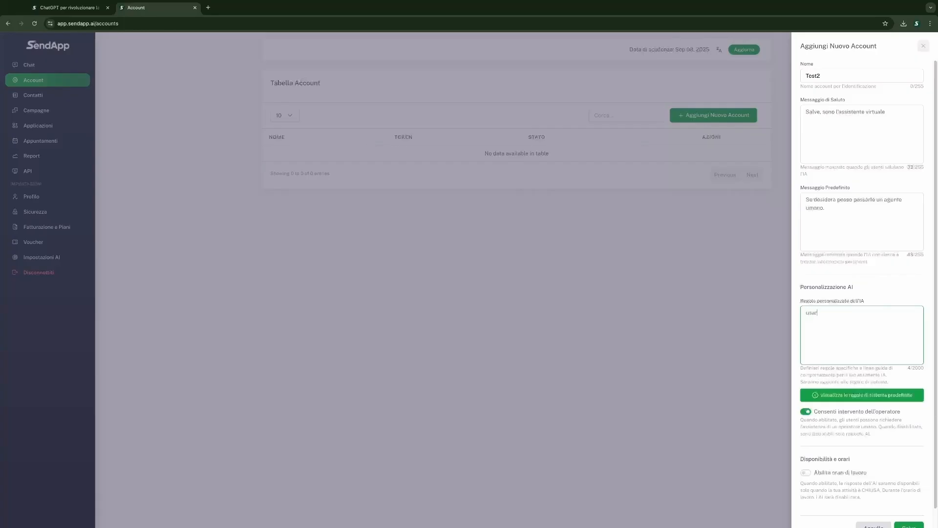
text(e un tono formale, rispondere in maniera esaustiva ma )
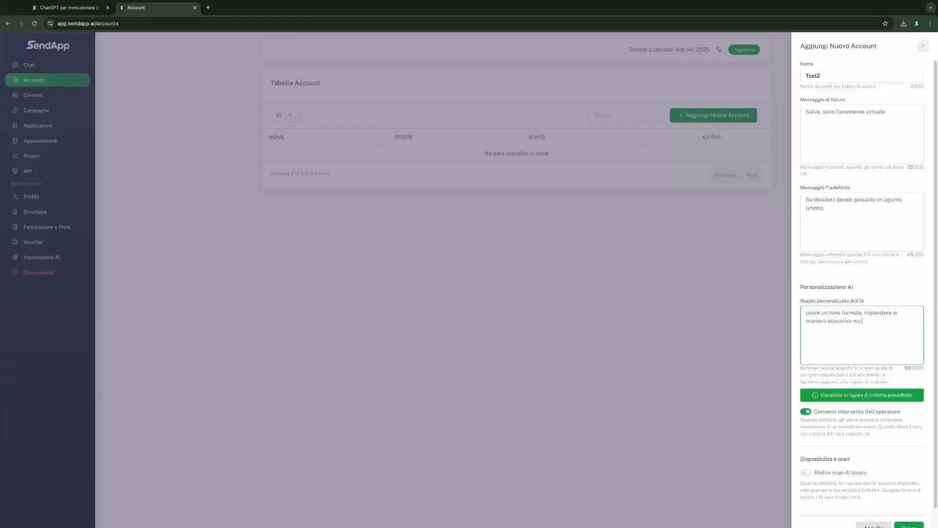
text(non prolissa, essere accoglient)
scroll(868, 383, down, 1)
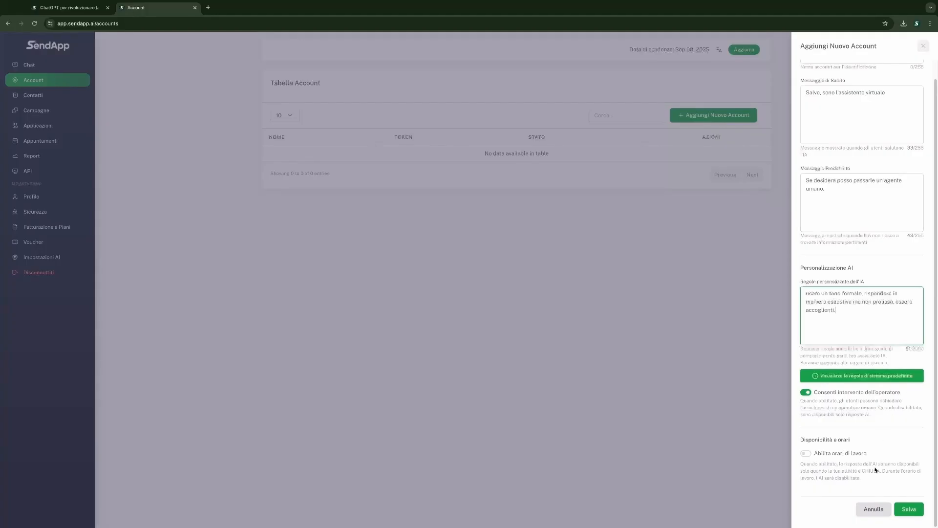
text(.)
click(901, 508)
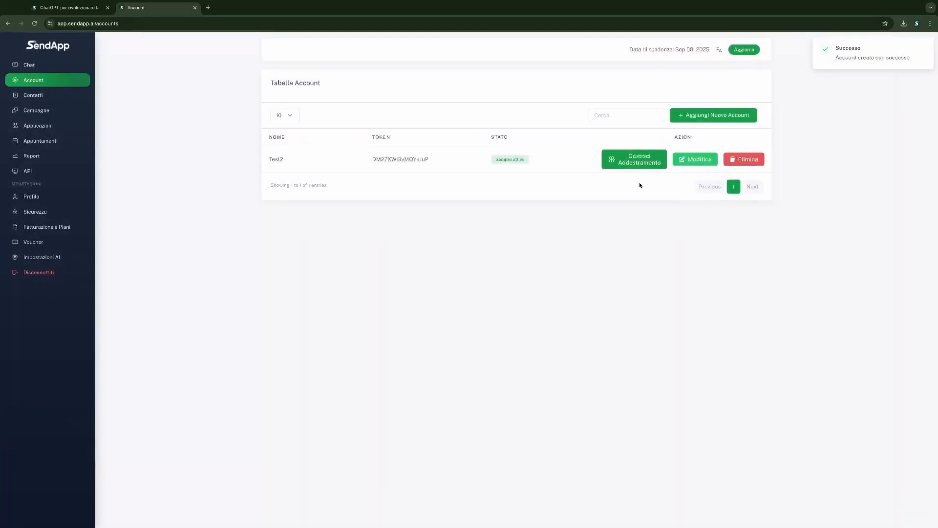
click(652, 165)
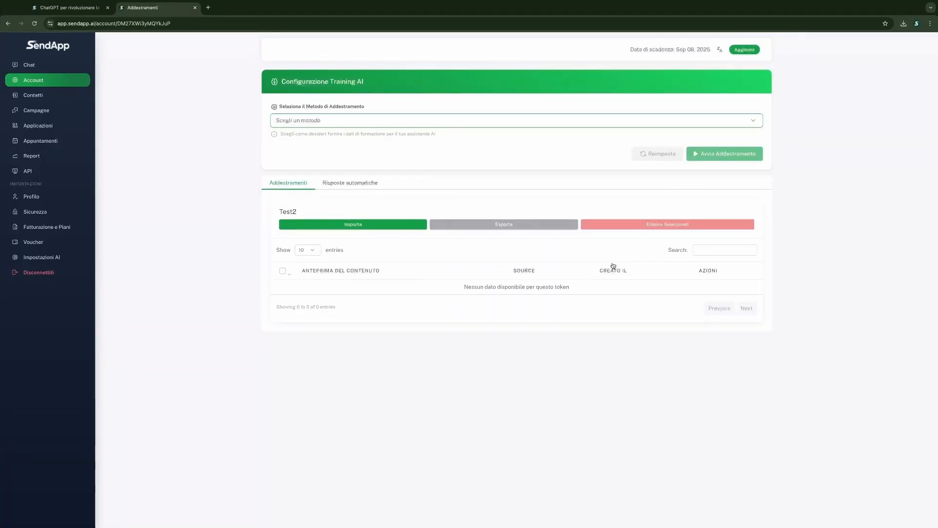
click(357, 125)
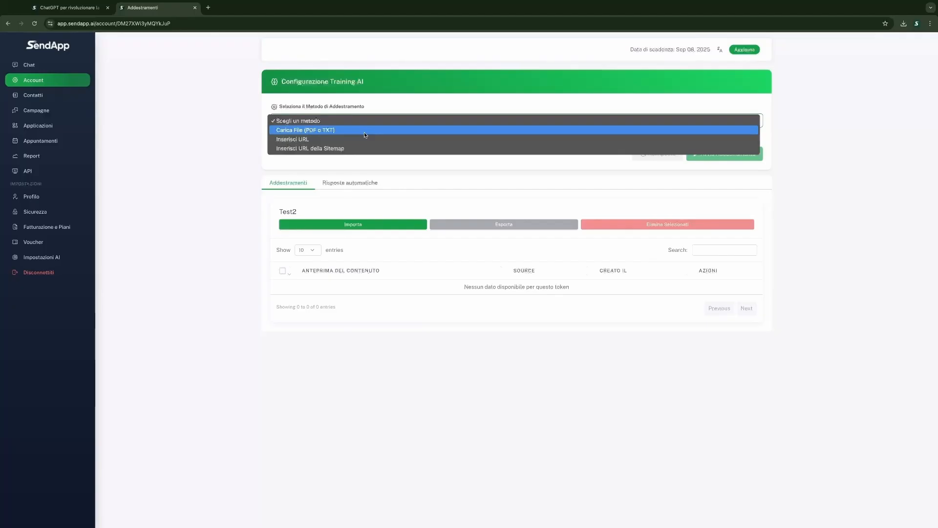
click(365, 135)
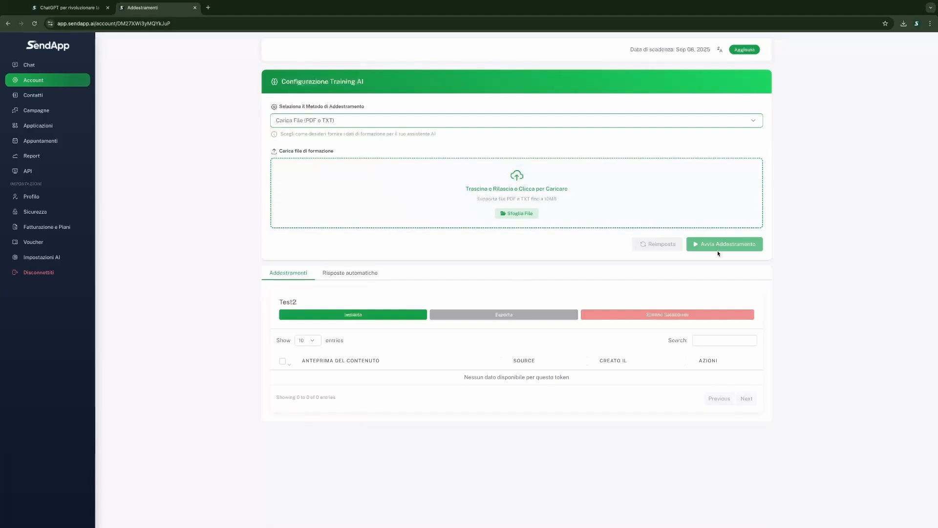
click(496, 125)
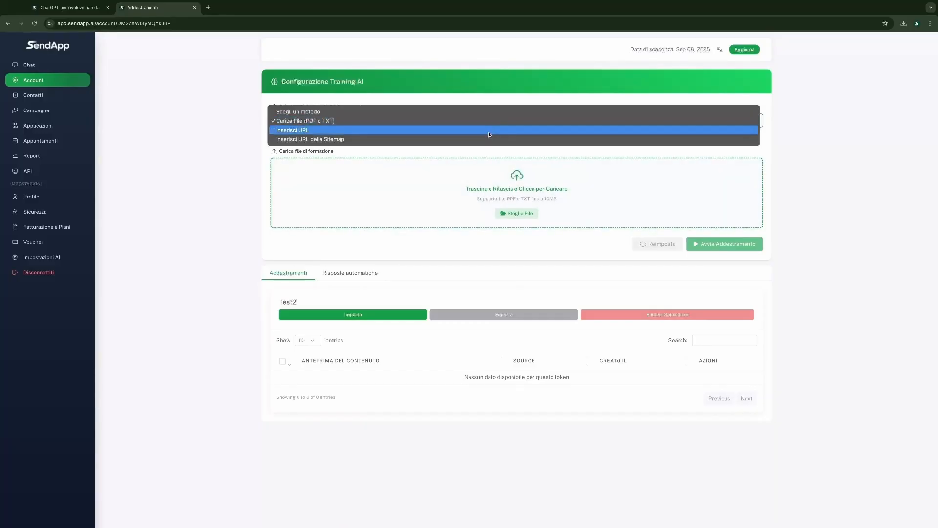
click(488, 132)
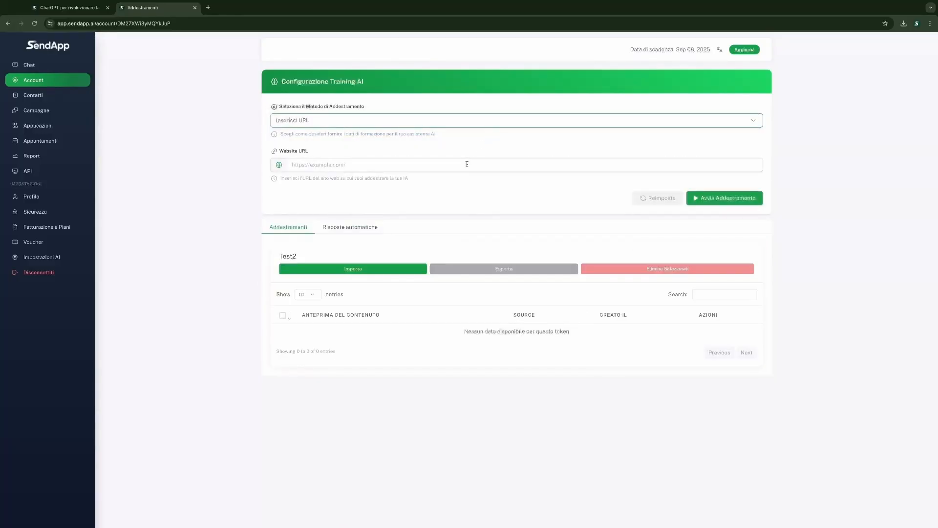
click(467, 165)
click(734, 200)
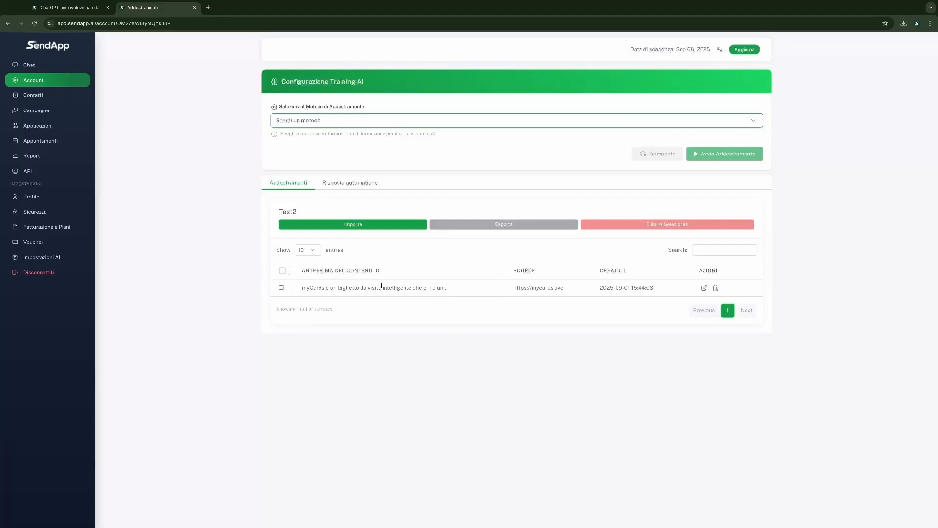
- Select the Test2 account in the chat area and turn on its AI
click(64, 69)
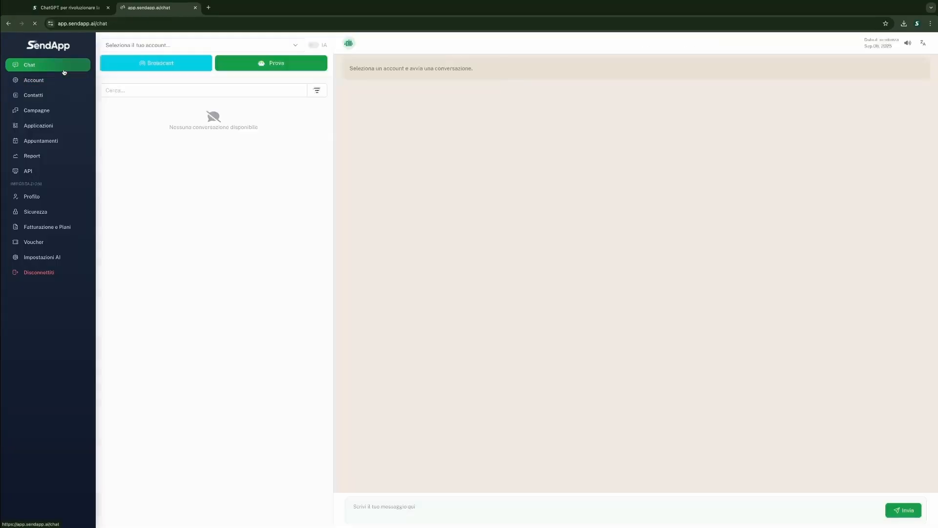
click(291, 48)
click(266, 54)
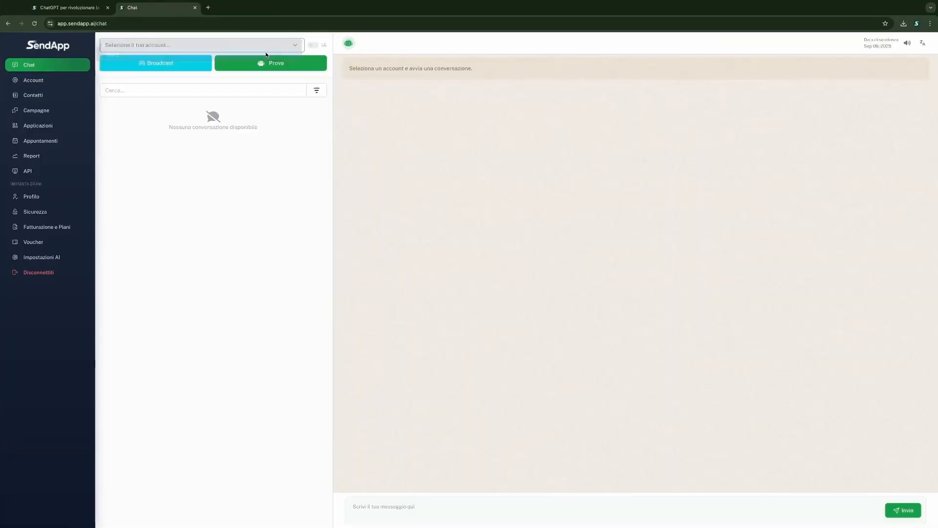
click(312, 45)
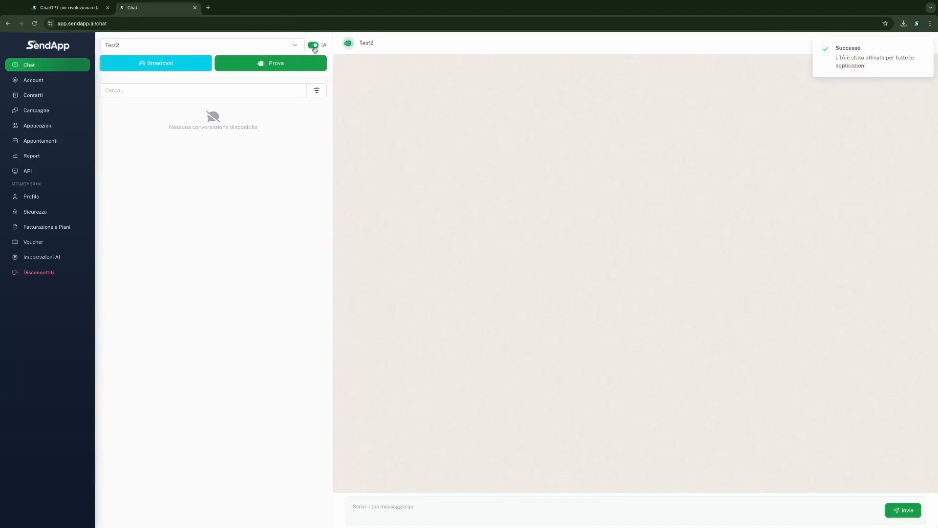
- Start a test chat with Test2 and send the question "cos'è mycards"
click(303, 70)
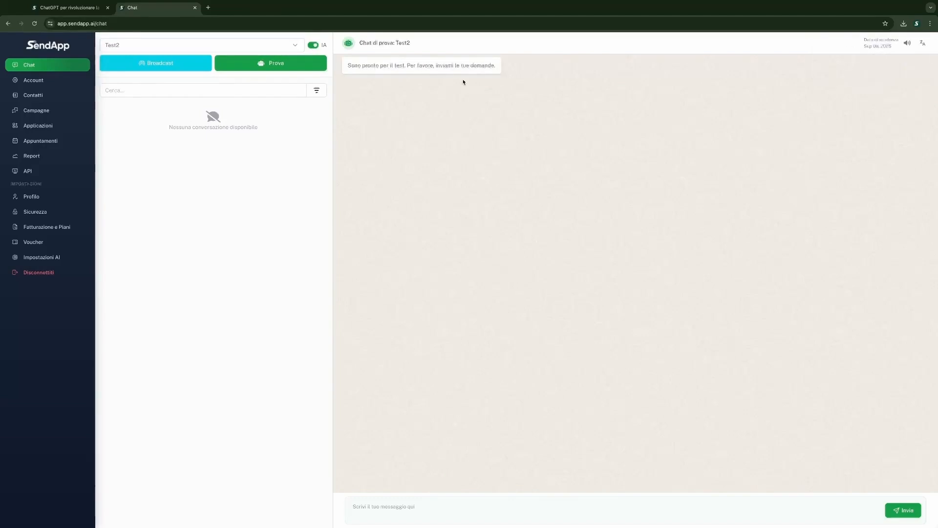
click(422, 505)
text(cos'è mycards)
key(Return)
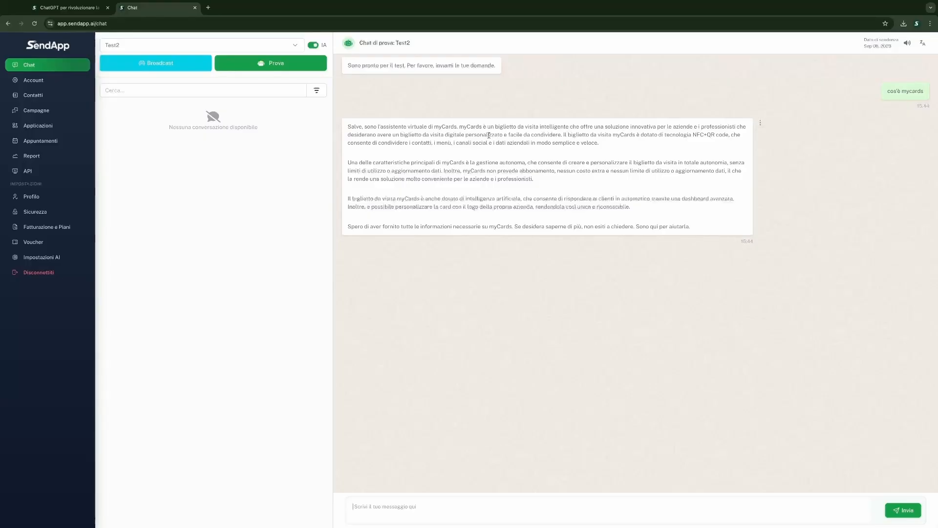
- Activate the WhatsApp Web application
click(38, 125)
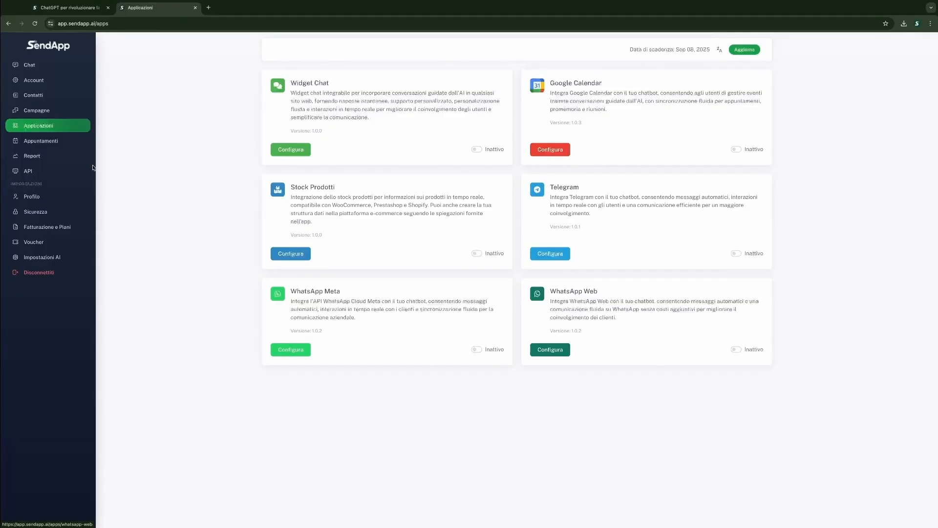
click(554, 353)
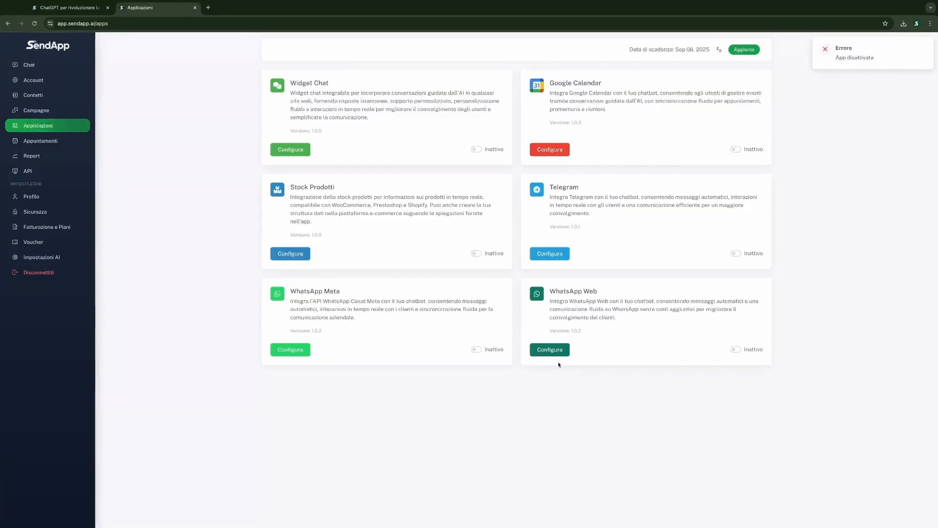
click(555, 354)
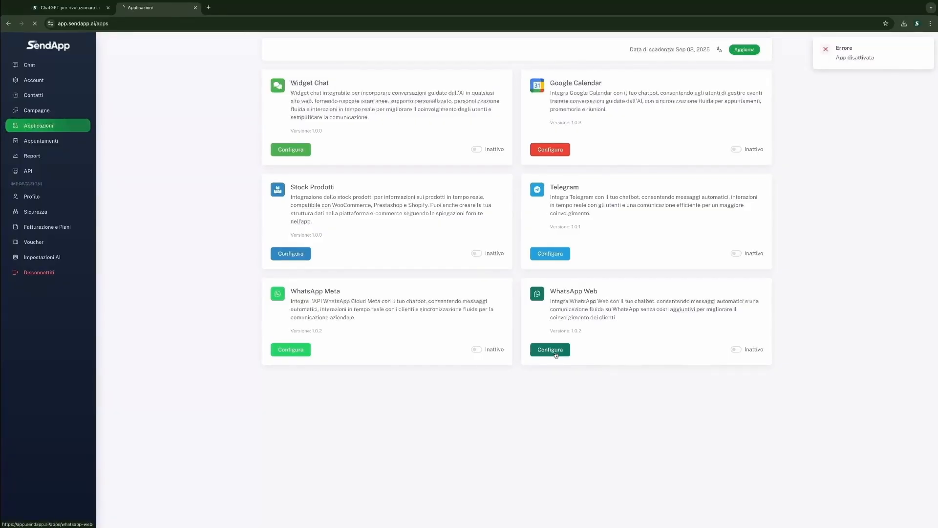
click(735, 350)
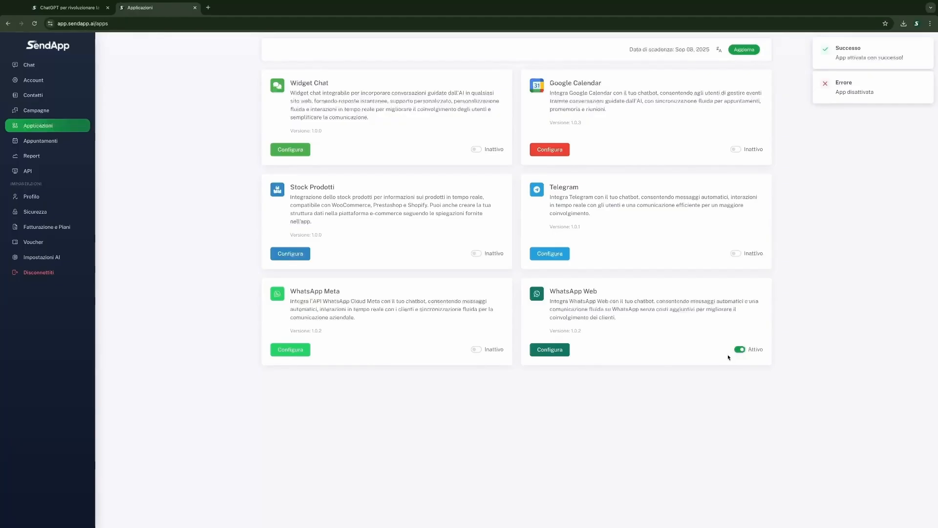
- Create a WhatsApp instance for the Test2 account in the WhatsApp Web configuration
click(551, 349)
click(340, 117)
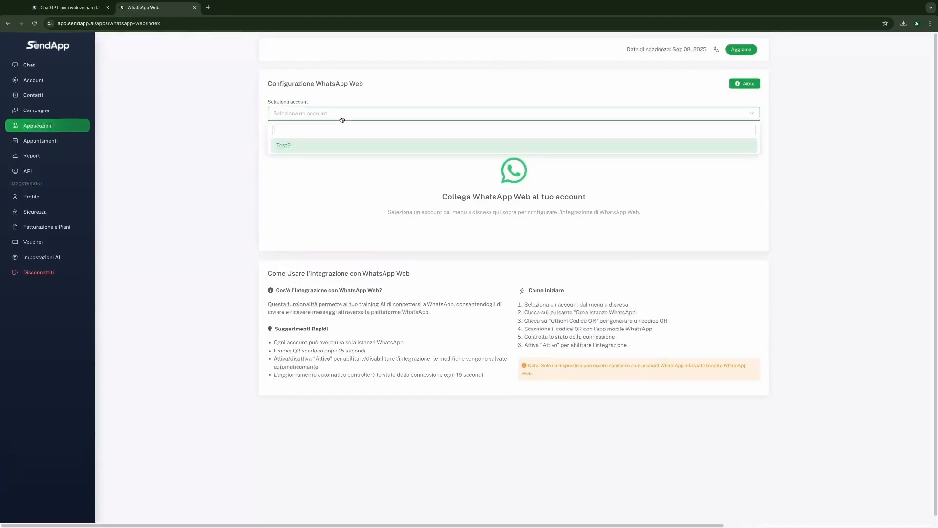
click(338, 149)
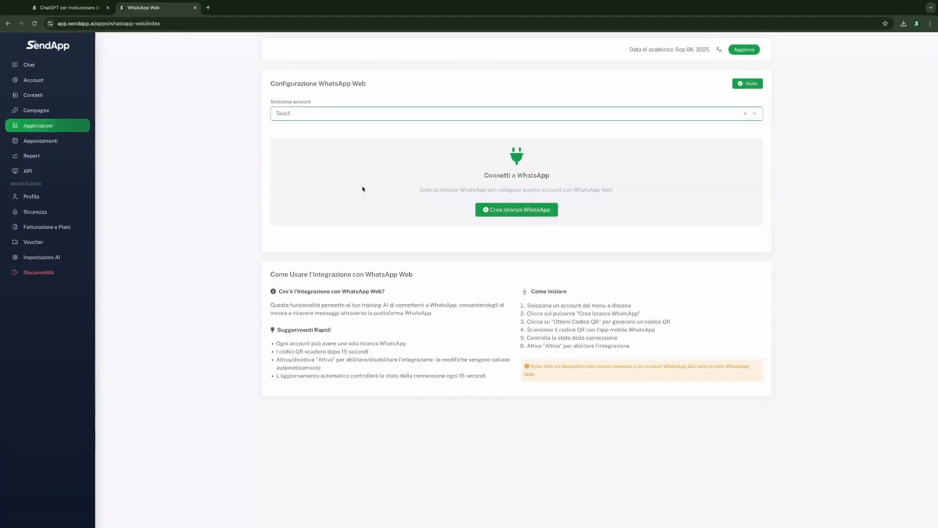
click(512, 211)
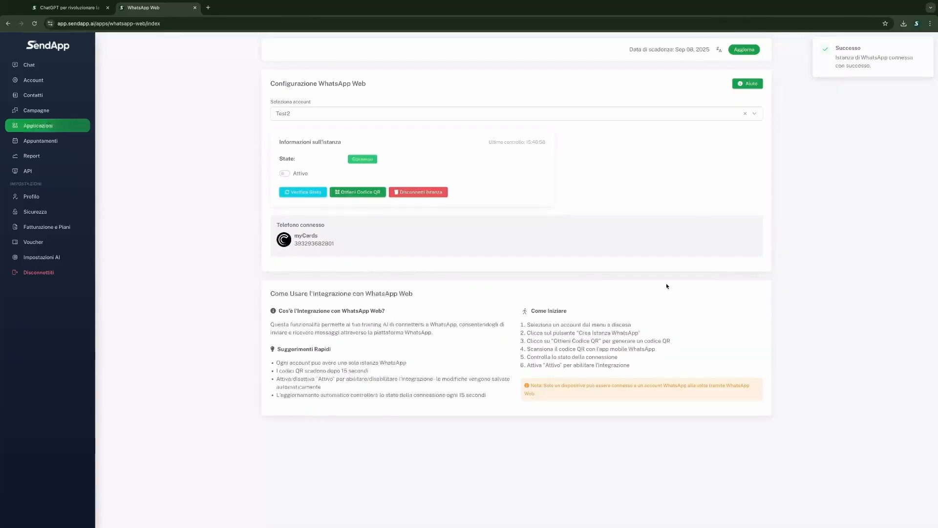
- Set the connected WhatsApp instance of Test2 to active
click(285, 174)
double_click(299, 241)
click(316, 237)
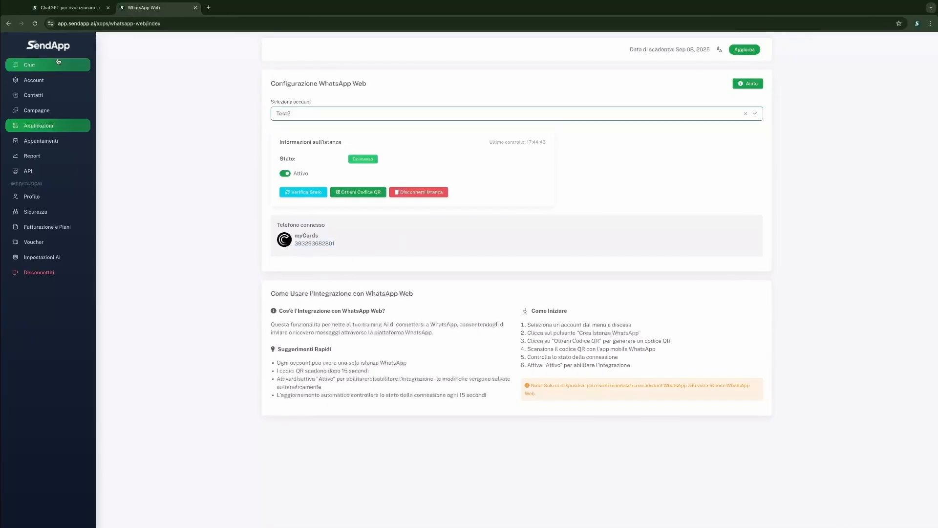
- Filter the chat conversations by "Support richiesto" and review the operator's reply in the Support conversation
click(58, 61)
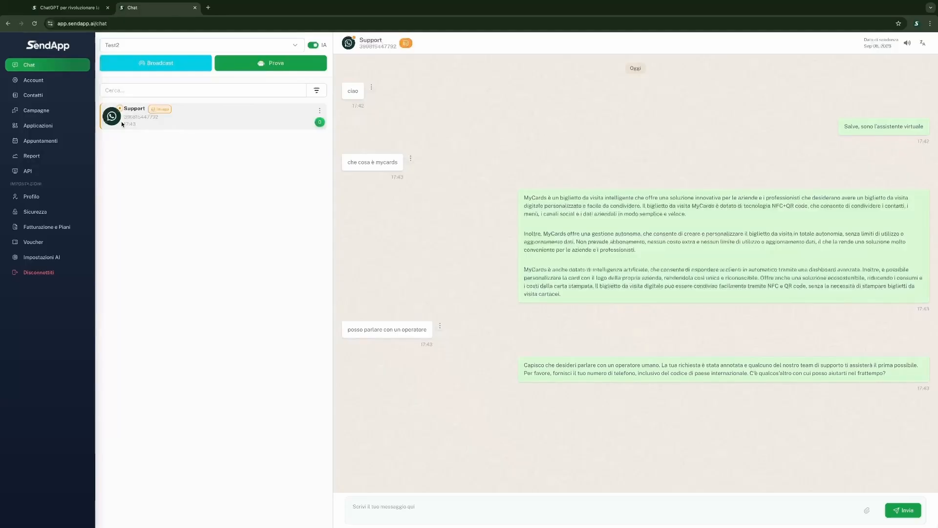
click(315, 91)
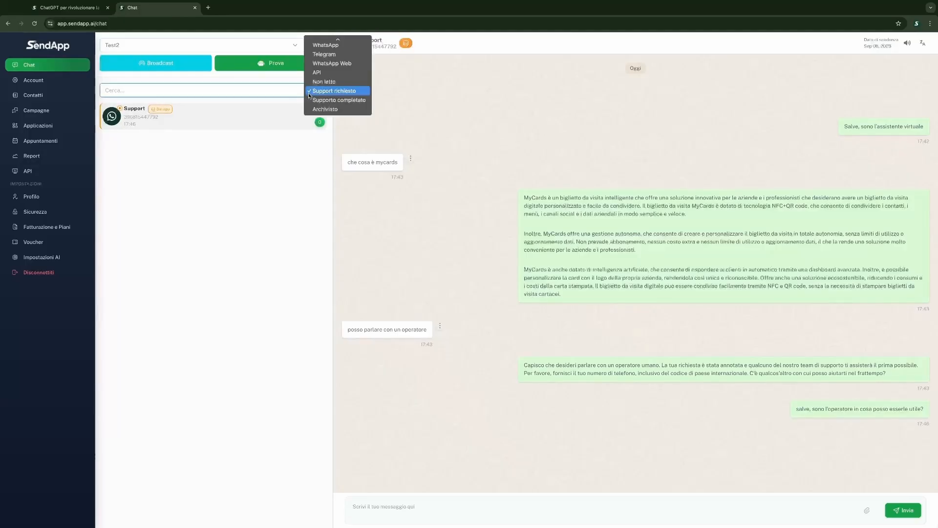
click(327, 92)
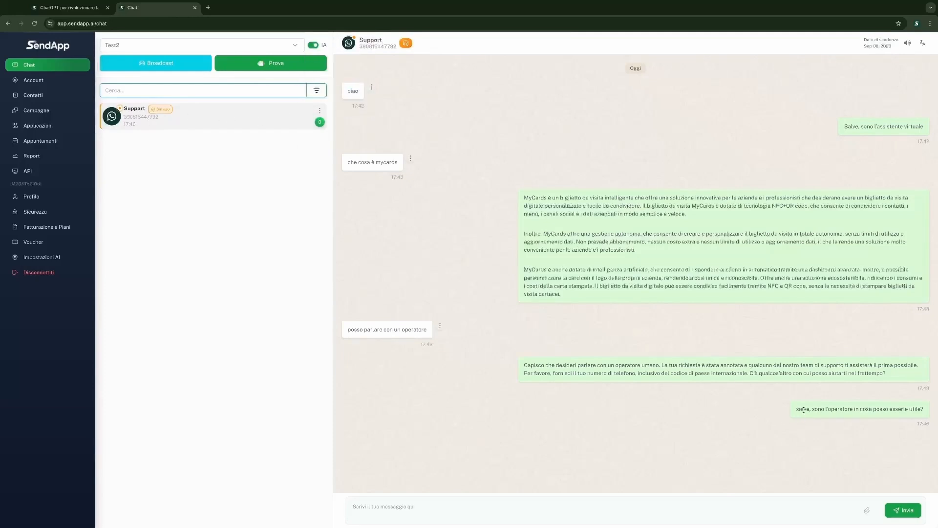
drag(796, 409, 853, 409)
click(860, 414)
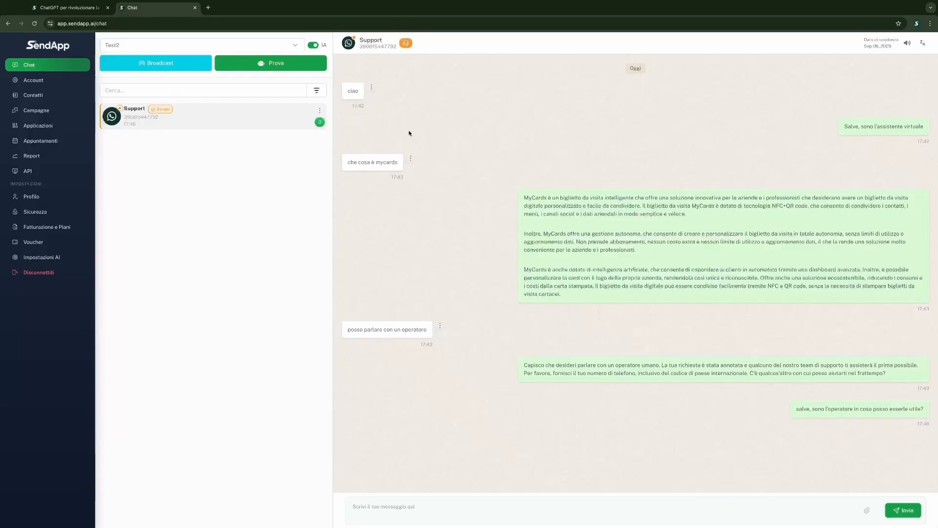
- Mark the Support conversation of the Test2 account as completed
click(319, 111)
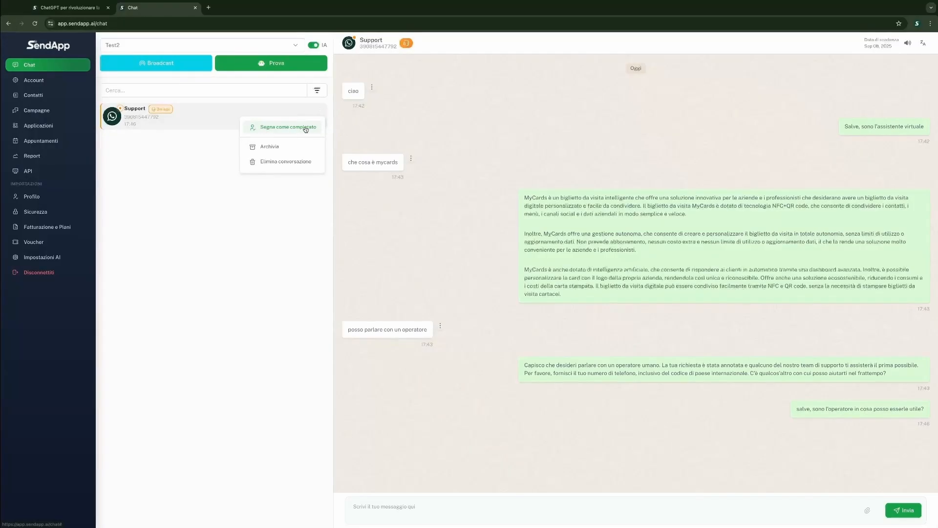
click(306, 128)
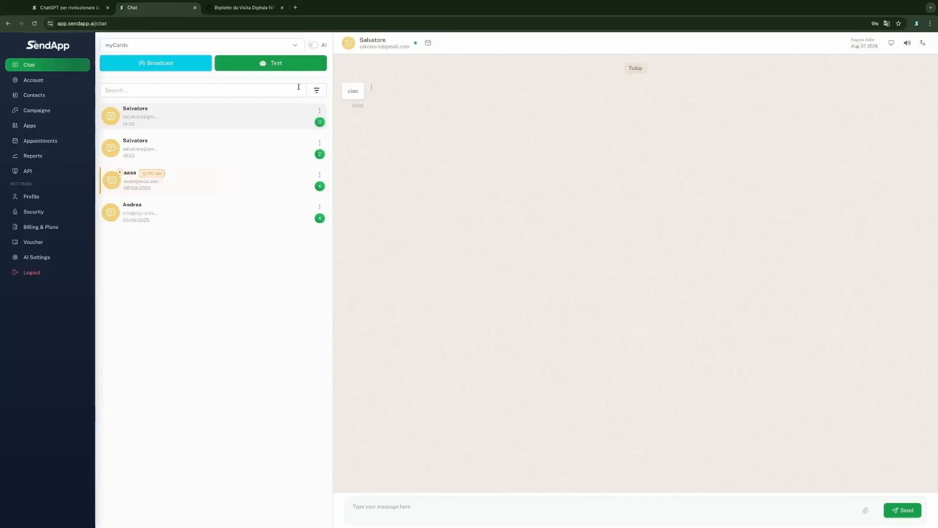
- Enable AI replies for the myCards account and review the message history of the aaaa conversation
click(314, 45)
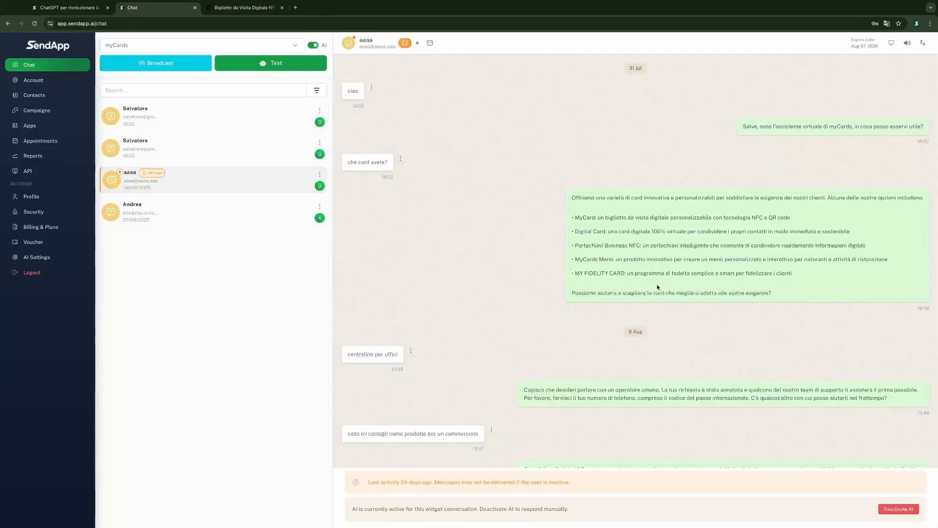
scroll(658, 287, down, 1)
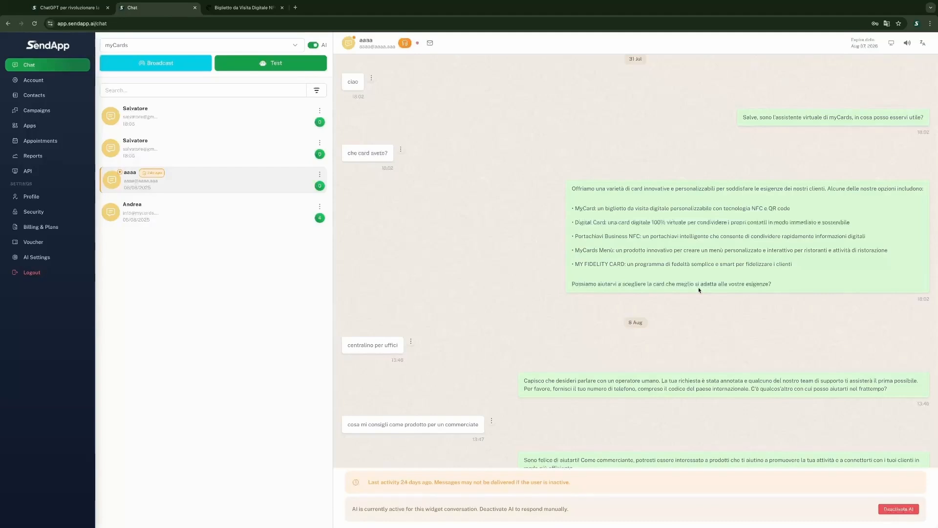
scroll(377, 336, down, 2)
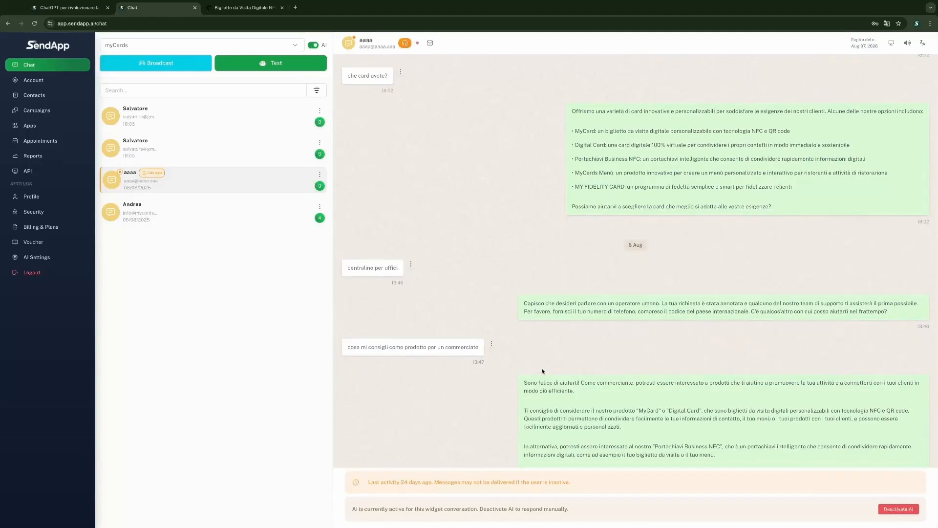
scroll(476, 287, up, 2)
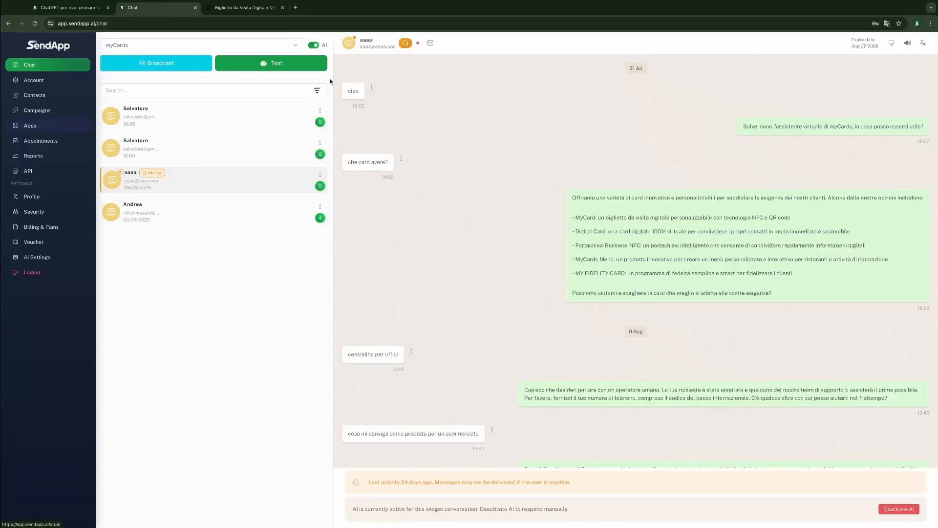
- Switch the interface language to Italian
click(923, 43)
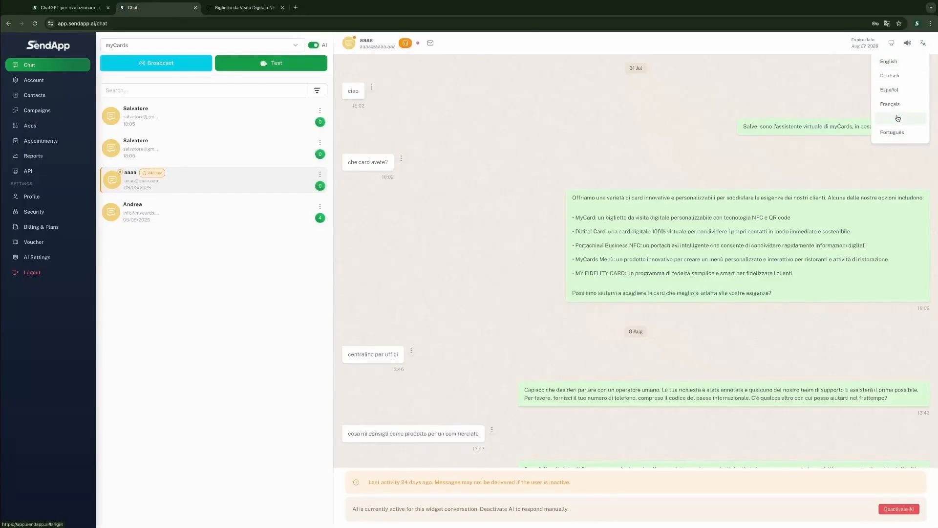
click(897, 119)
- Open the Widget Chat application's configuration for the myCards account
click(59, 125)
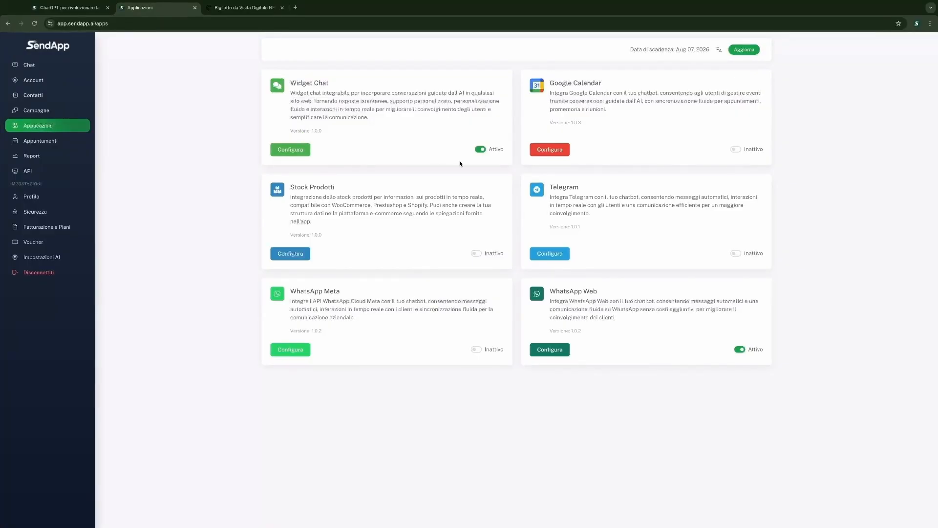
click(298, 150)
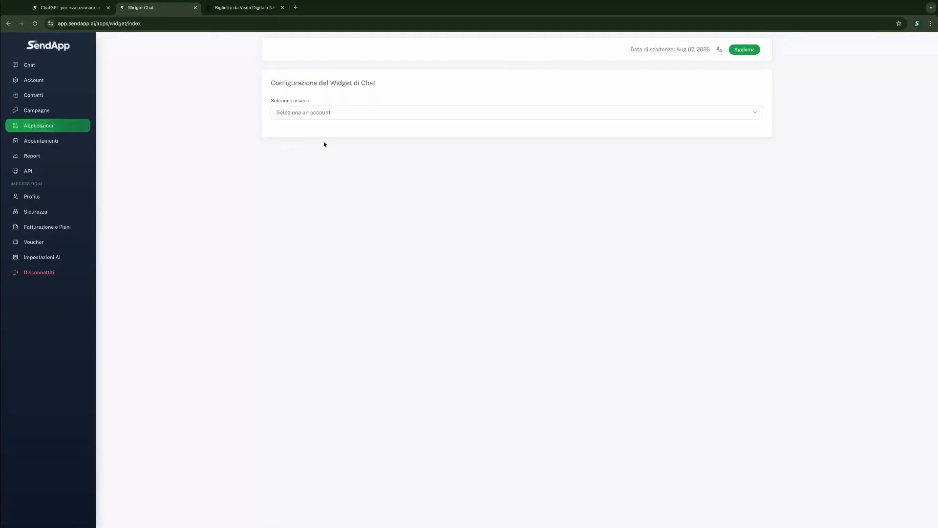
click(333, 114)
click(331, 160)
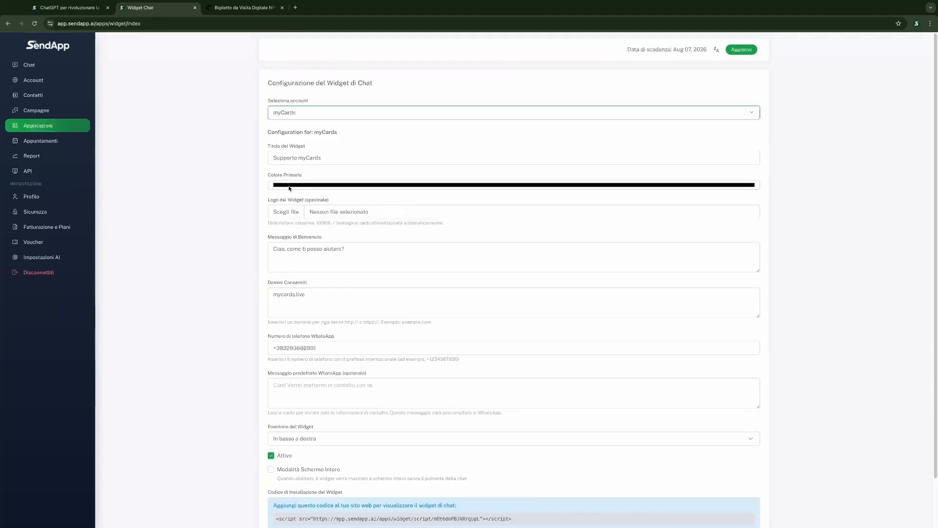
- Upload logo-bianco-sfondo-nero2.png as the widget logo, keep the position "In basso a destra" and save the widget settings
click(296, 213)
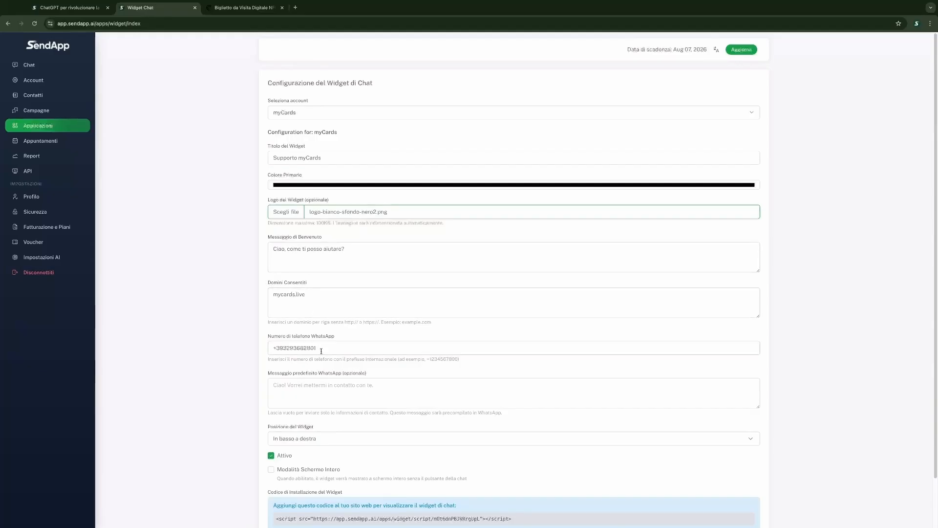
scroll(320, 377, down, 1)
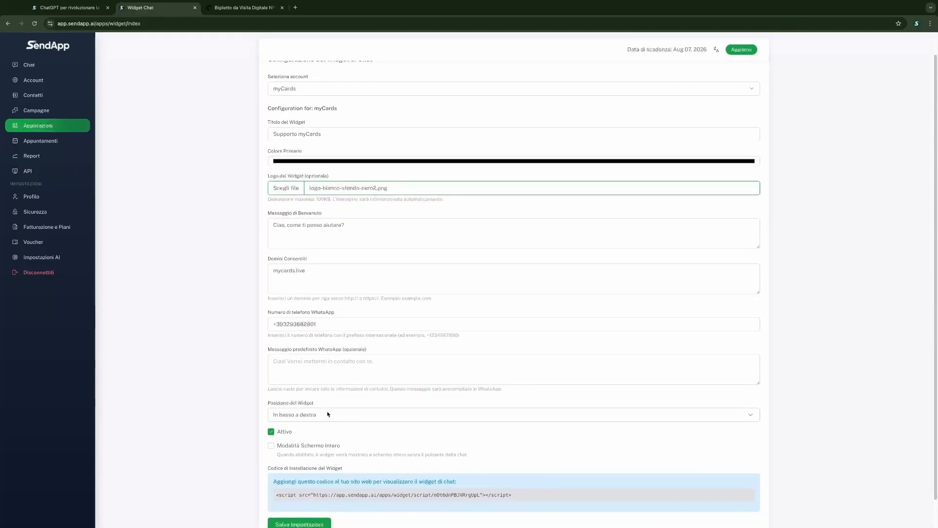
click(326, 414)
click(329, 416)
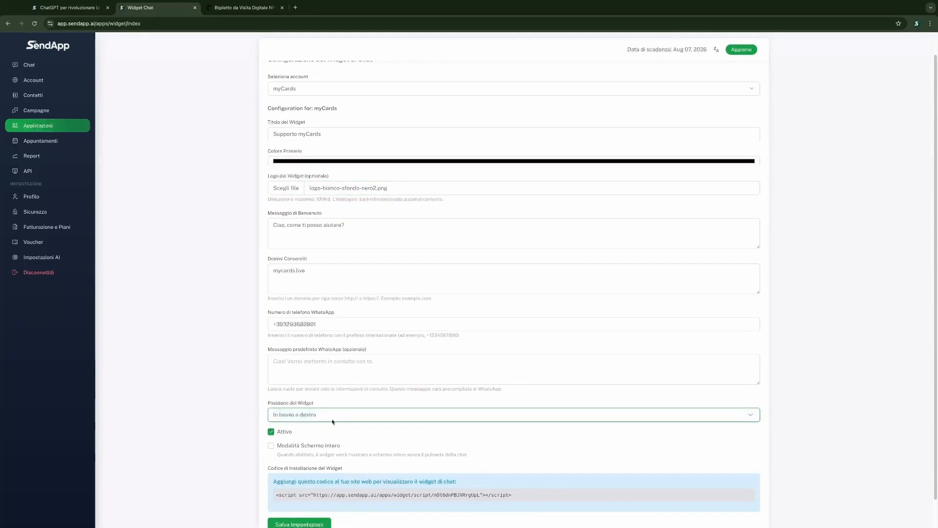
scroll(332, 420, down, 1)
scroll(394, 449, down, 1)
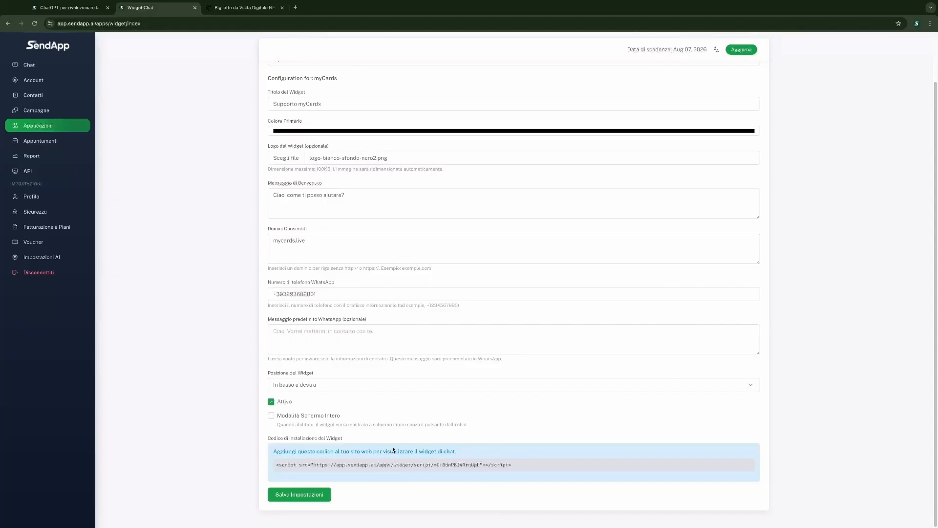
click(305, 496)
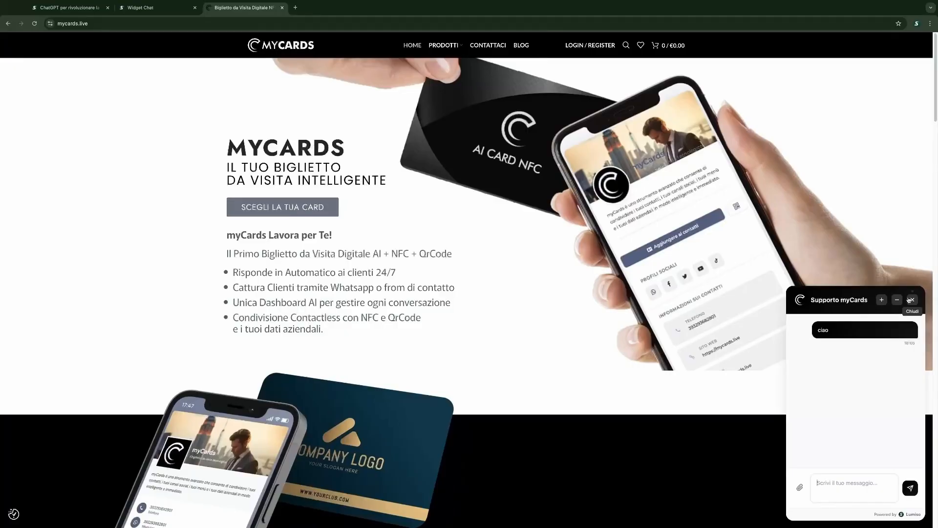
- On the mycards.live website, close and reopen the Supporto myCards chat widget and send the message "salve"
click(910, 299)
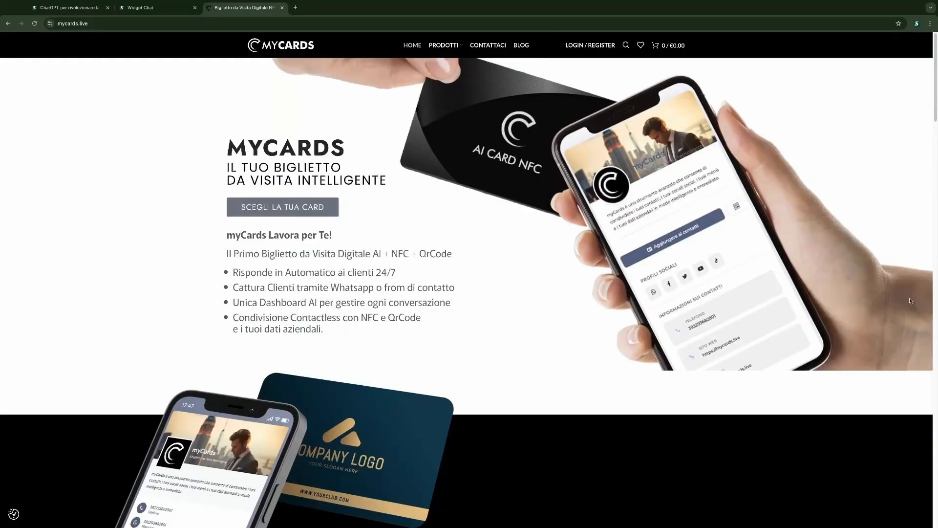
click(913, 509)
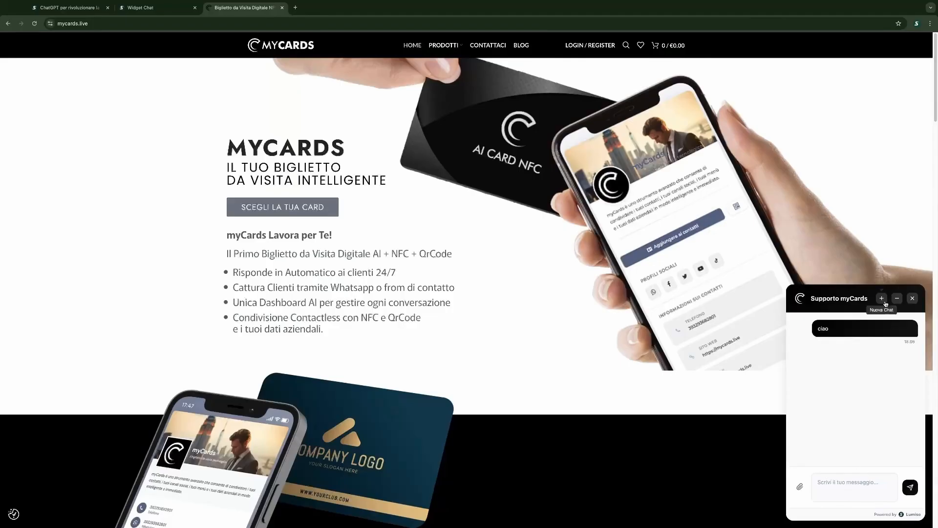
click(831, 490)
text(salve)
key(Return)
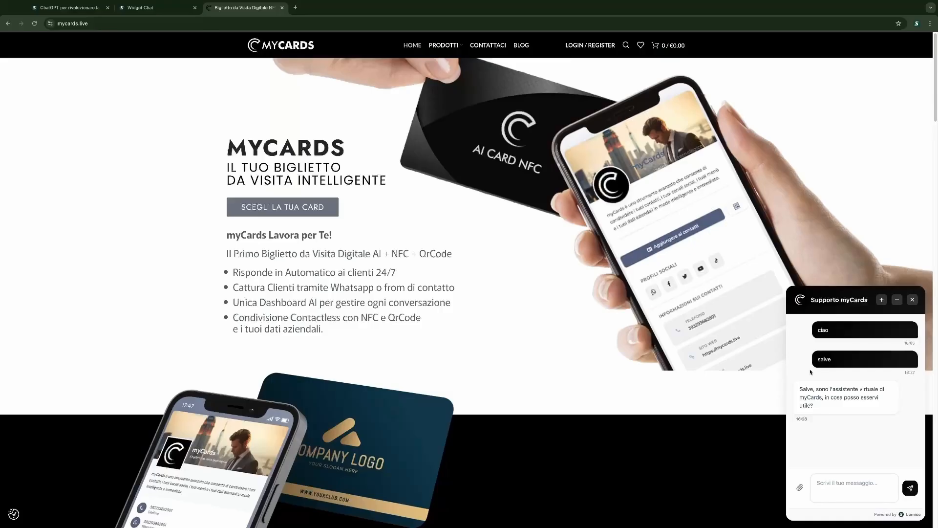
- Return to SendApp and review the widget conversation in the myCards account's chats
click(146, 7)
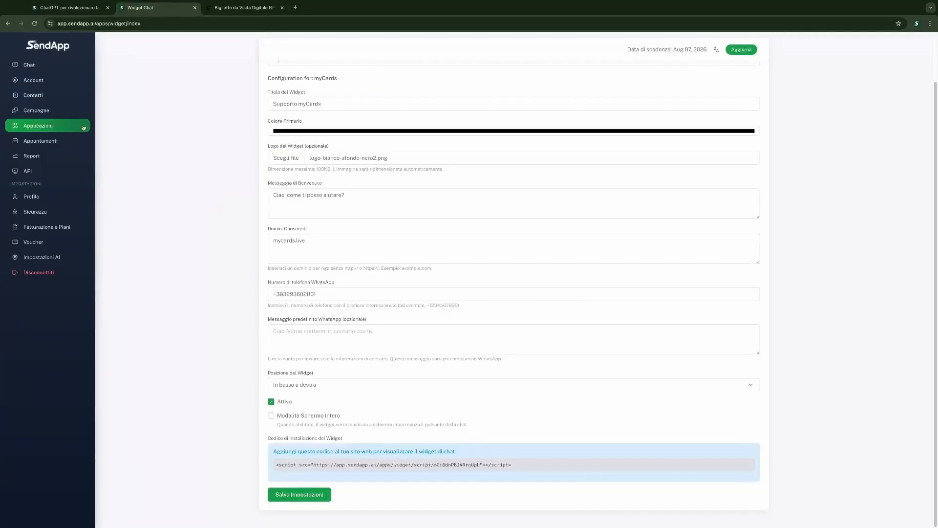
click(44, 66)
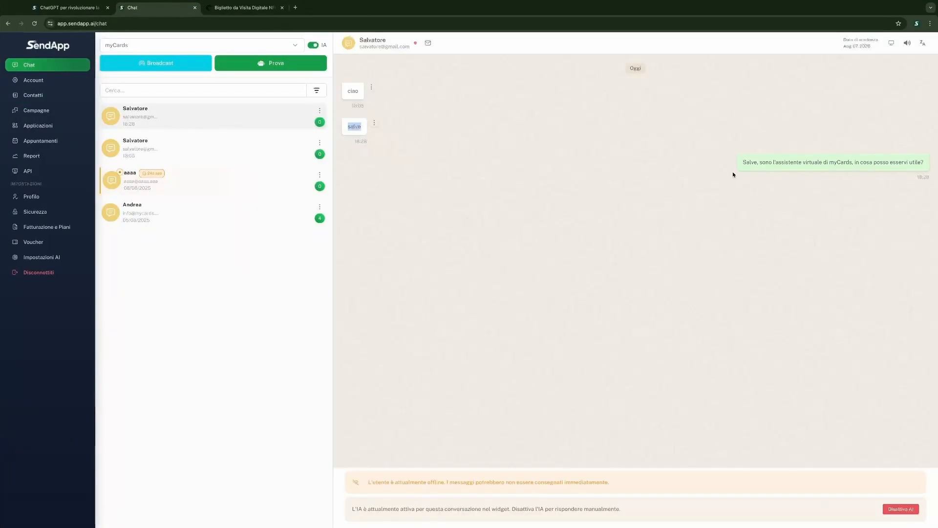